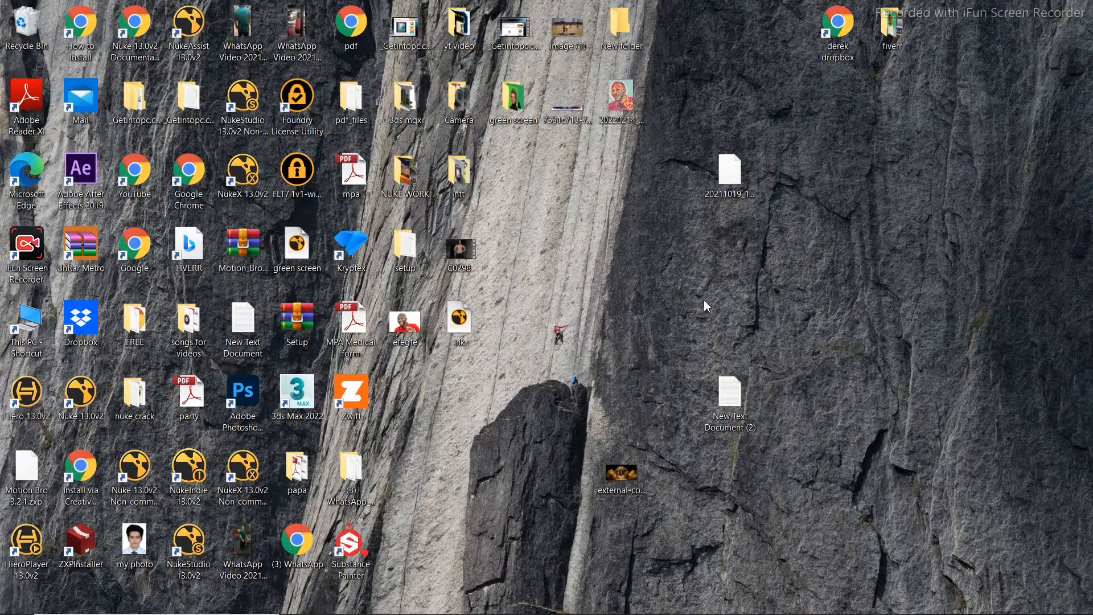
Bring the Chrome window showing the Coinbase Wallet page to the front
{"action": "left_click", "coordinate": [660, 610]}
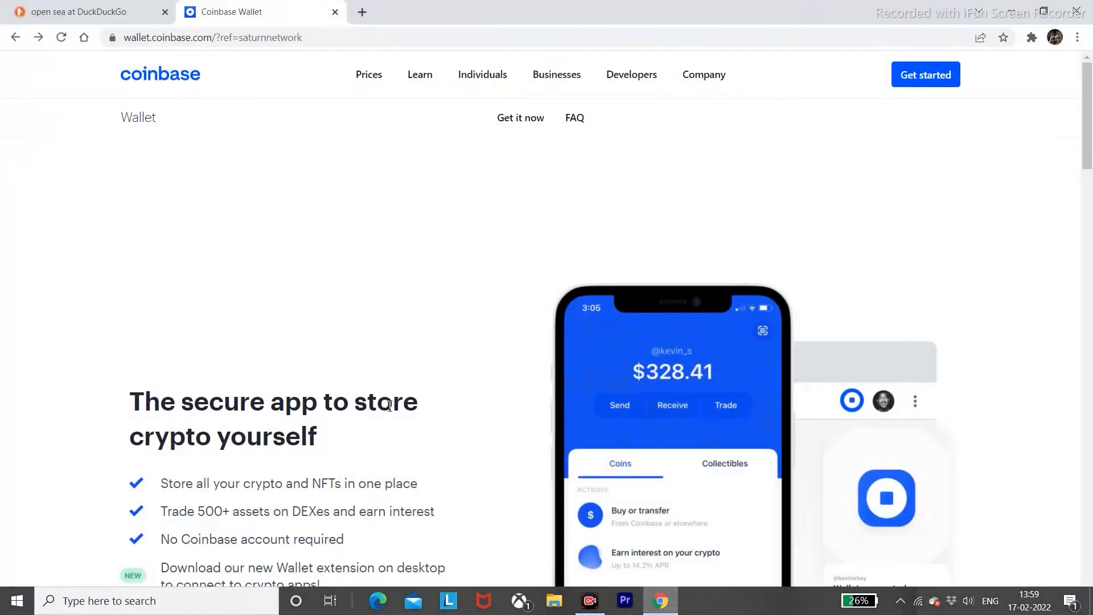
Open OpenSea from the DuckDuckGo results, then go to the Coinbase Wallet sign-up page
{"action": "left_click", "coordinate": [111, 14]}
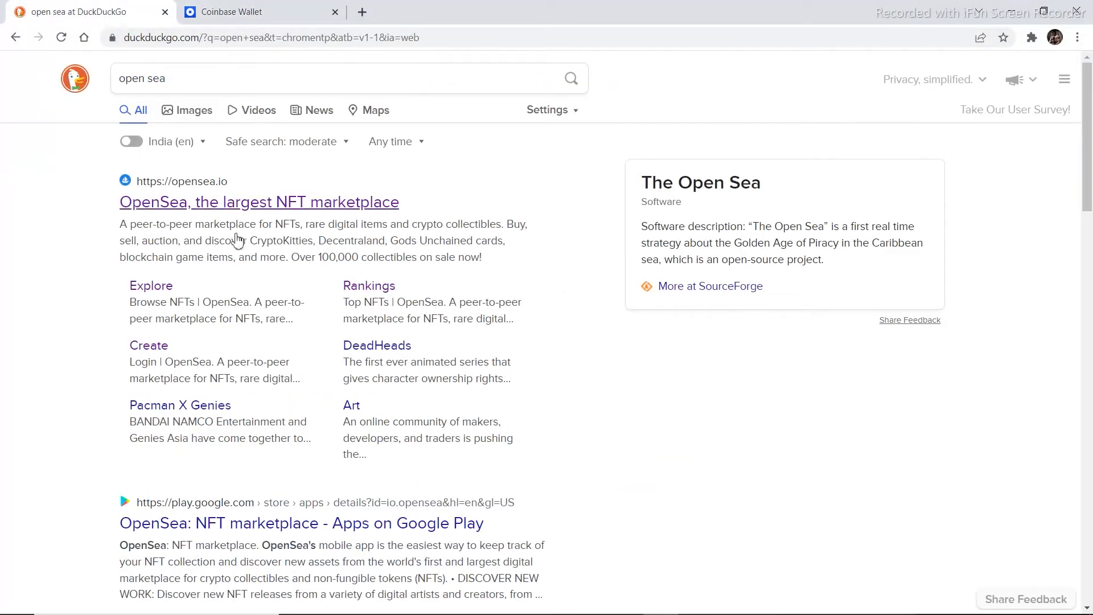
{"action": "left_click", "coordinate": [211, 206]}
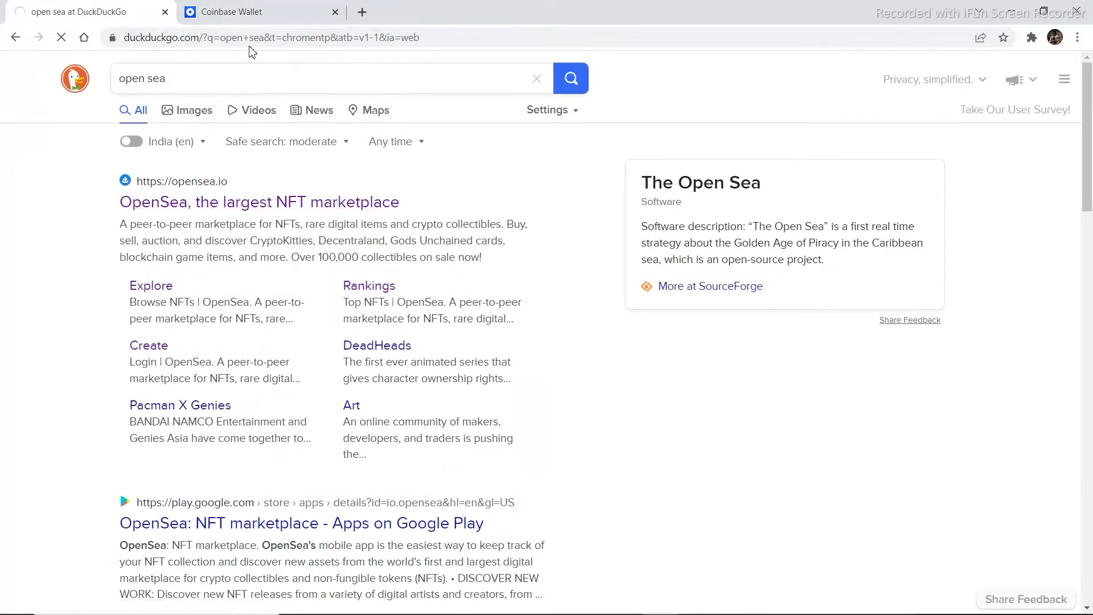
{"action": "left_click", "coordinate": [242, 12]}
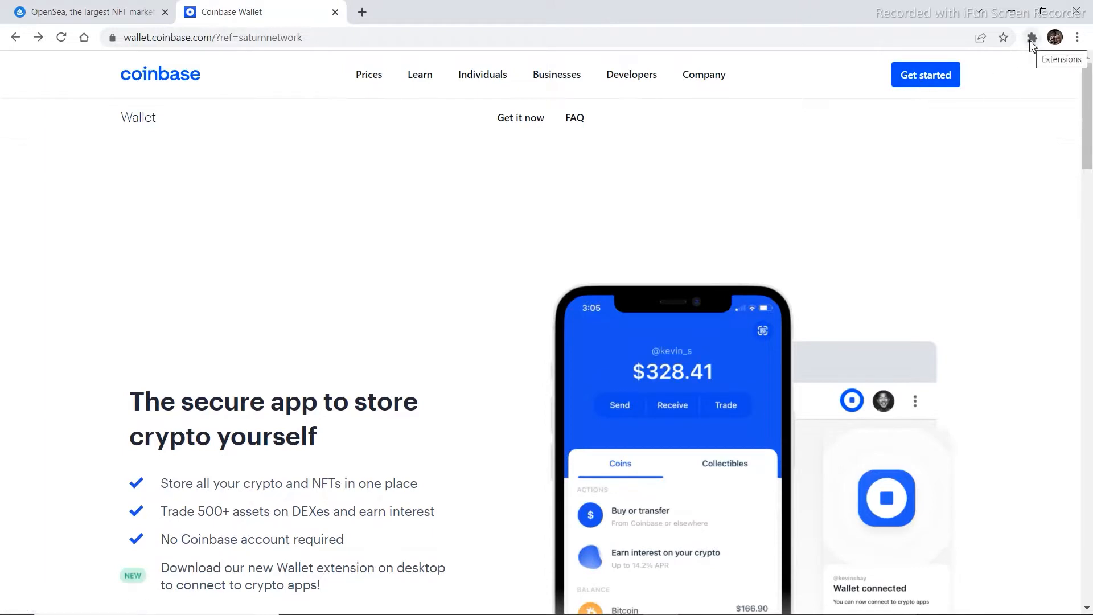
{"action": "left_click", "coordinate": [918, 84]}
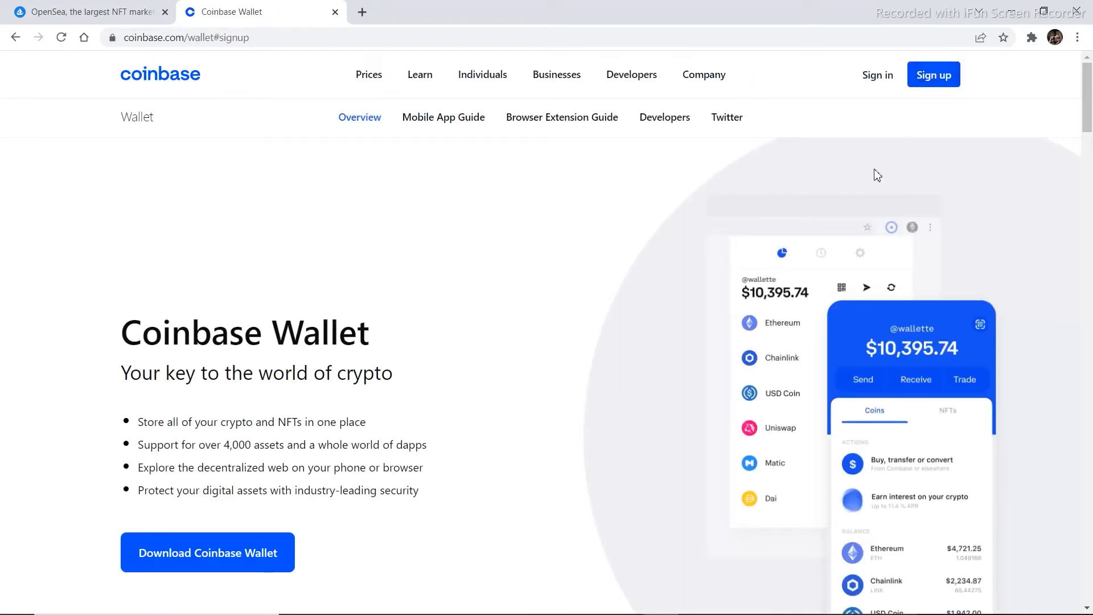
Check the installed browser extensions, then switch to the OpenSea tab
{"action": "scroll", "coordinate": [473, 385], "scroll_direction": "down", "scroll_amount": 3}
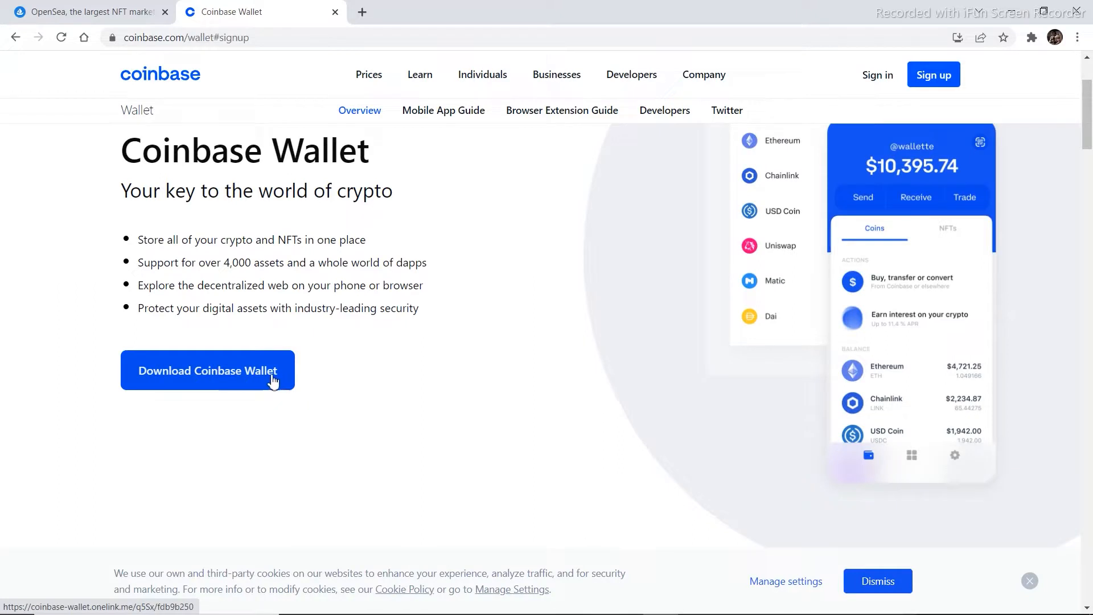
{"action": "left_click", "coordinate": [1032, 37]}
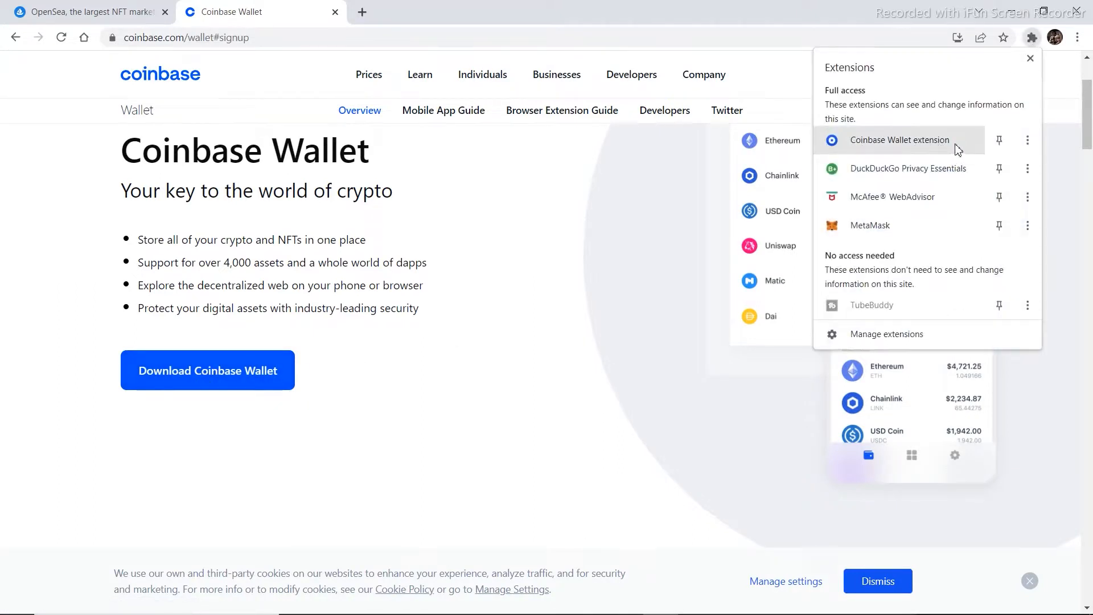
{"action": "left_click", "coordinate": [628, 194]}
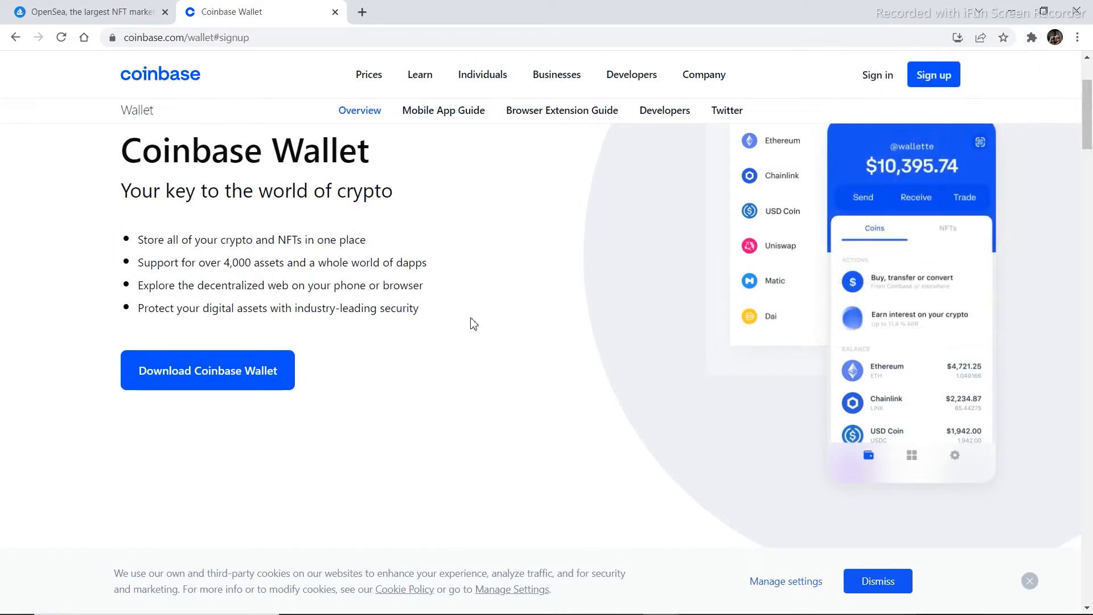
{"action": "left_click", "coordinate": [74, 12]}
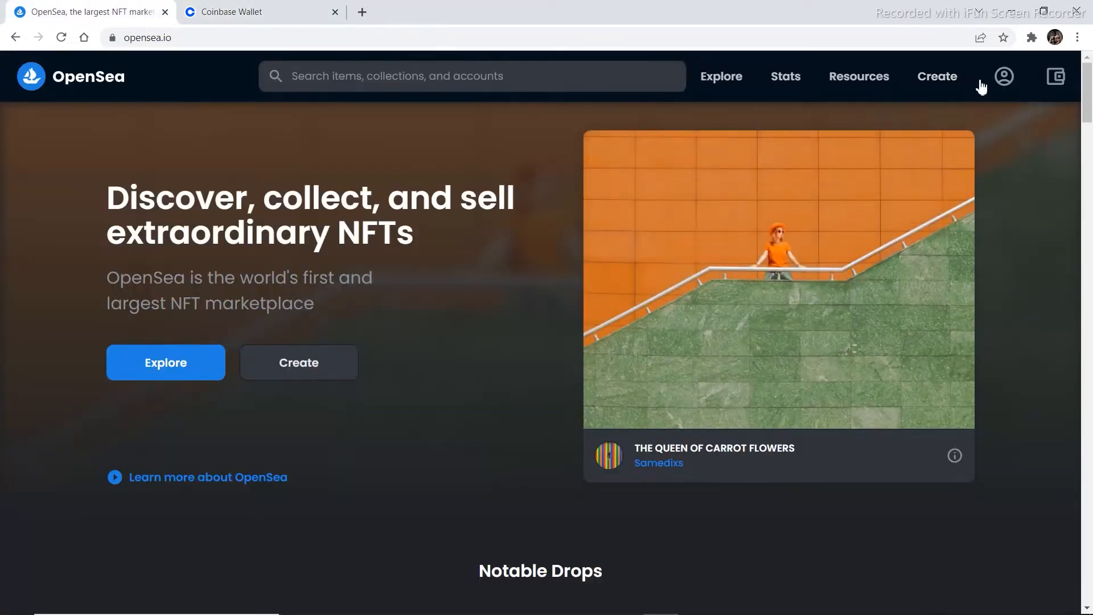
Connect to OpenSea with Coinbase Wallet and choose to create a new wallet
{"action": "left_click", "coordinate": [1003, 86]}
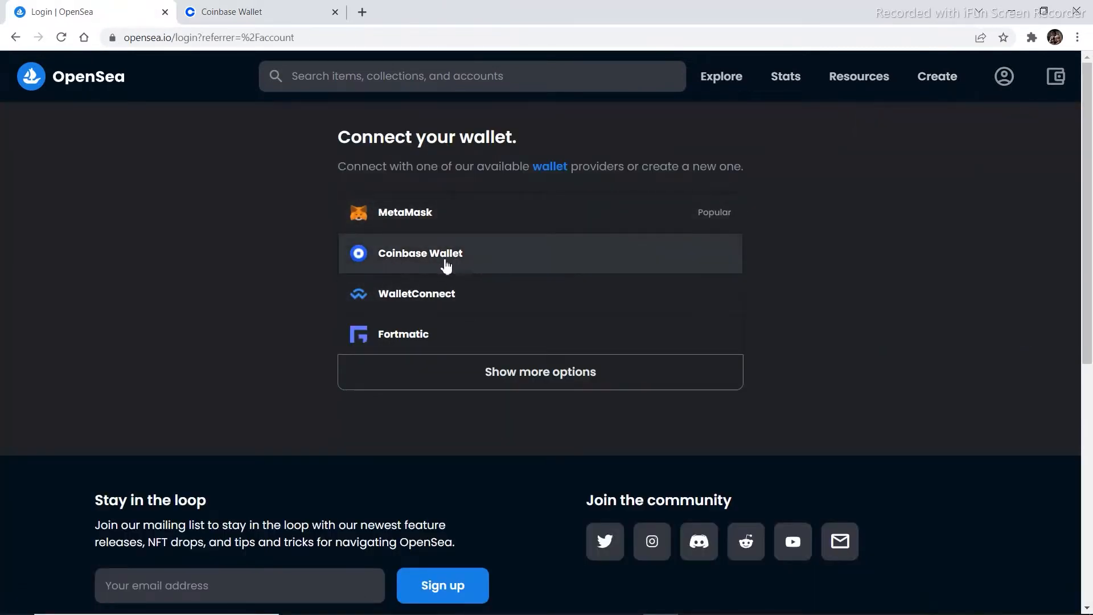
{"action": "left_click", "coordinate": [450, 267]}
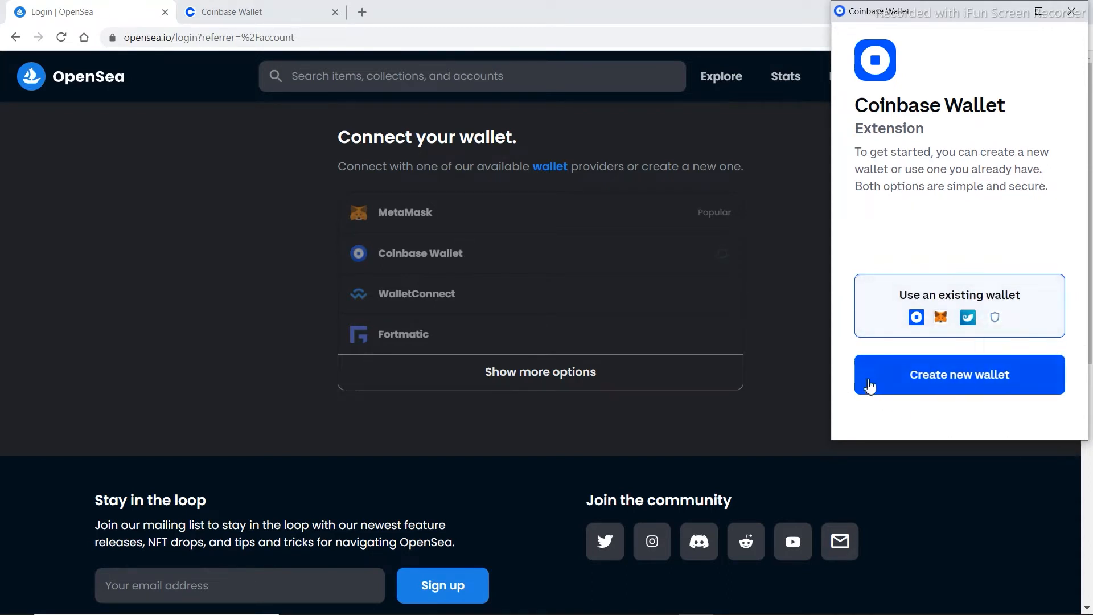
{"action": "left_click", "coordinate": [969, 388]}
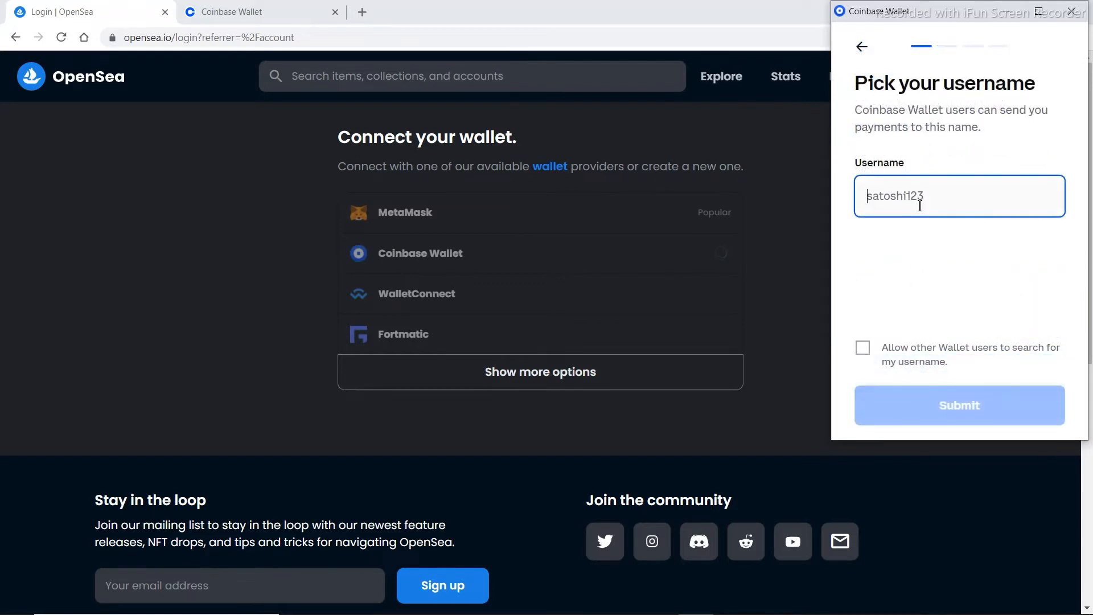
Claim username testwallet12345, make it searchable by other Wallet users, and submit
{"action": "type", "text": "t"}
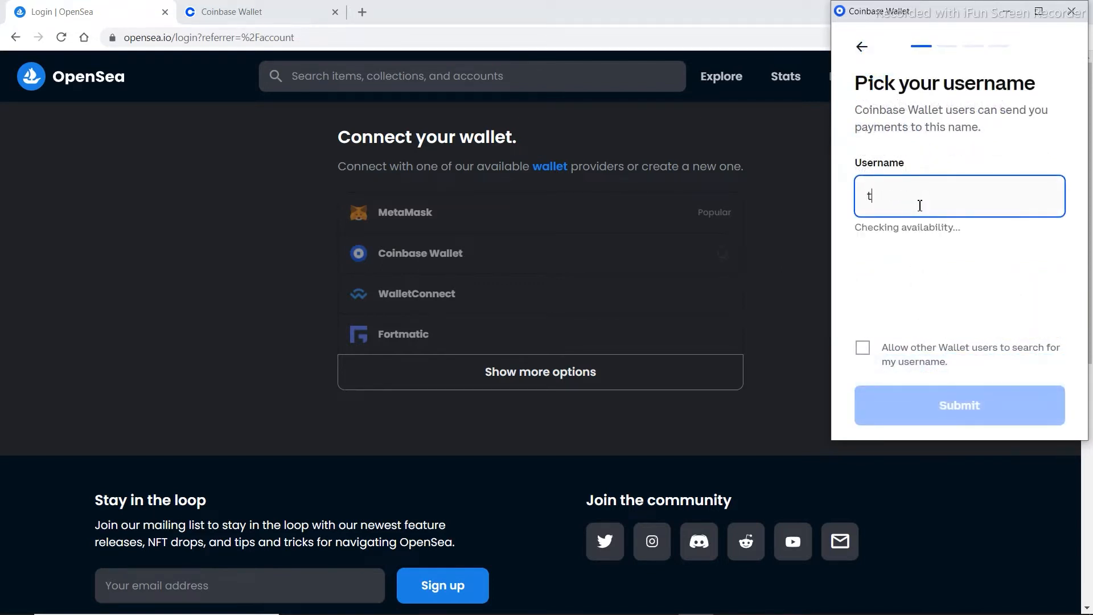
{"action": "type", "text": "estwallet"}
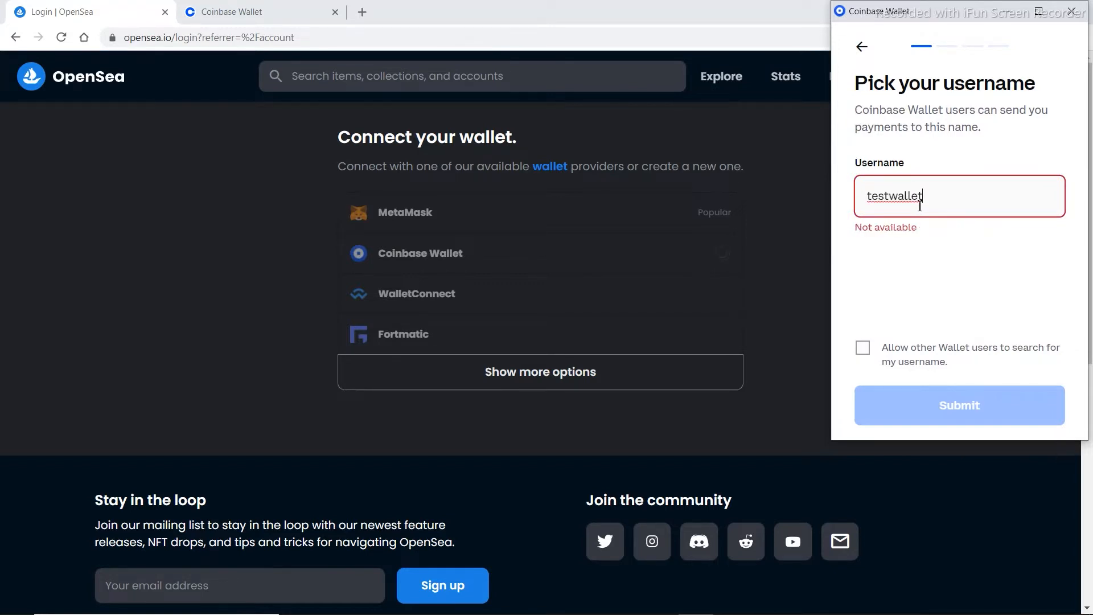
{"action": "type", "text": "12345"}
{"action": "left_click", "coordinate": [891, 196]}
{"action": "type", "text": "t"}
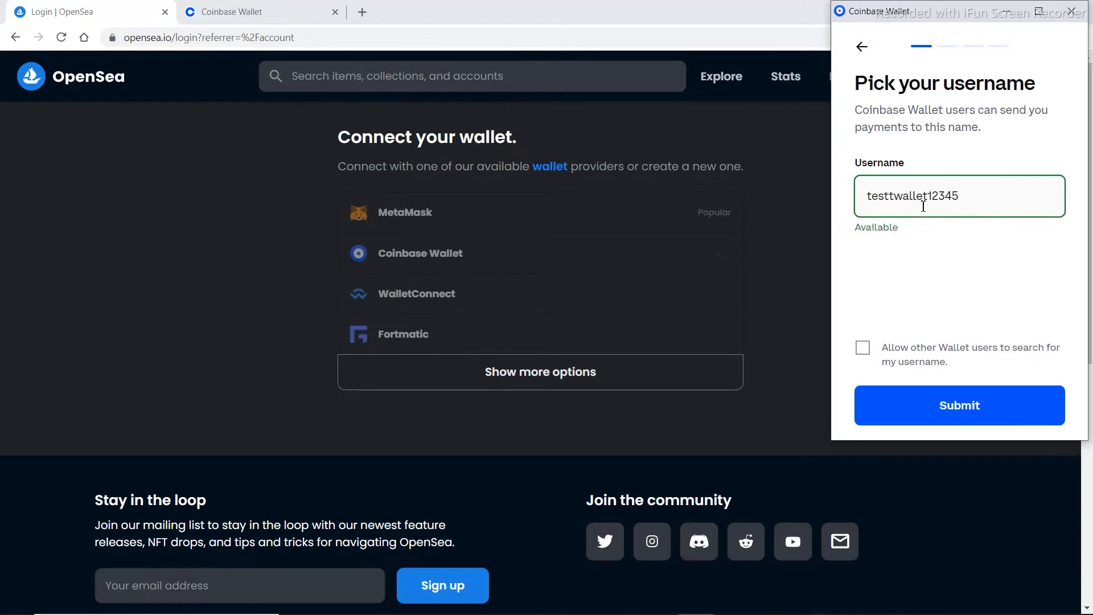
{"action": "left_click", "coordinate": [863, 350]}
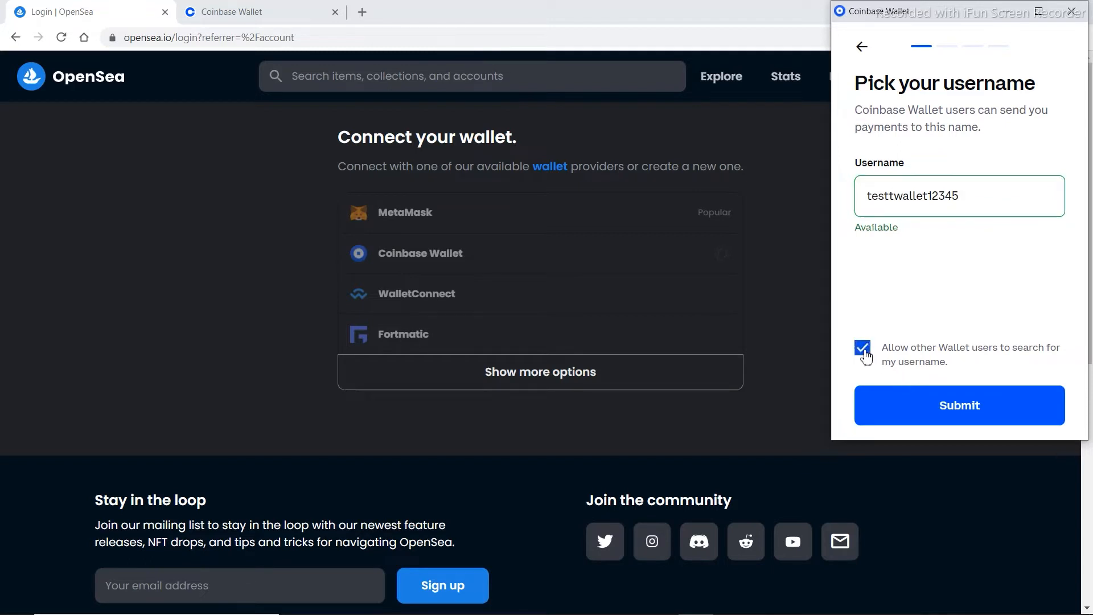
{"action": "left_click", "coordinate": [978, 414]}
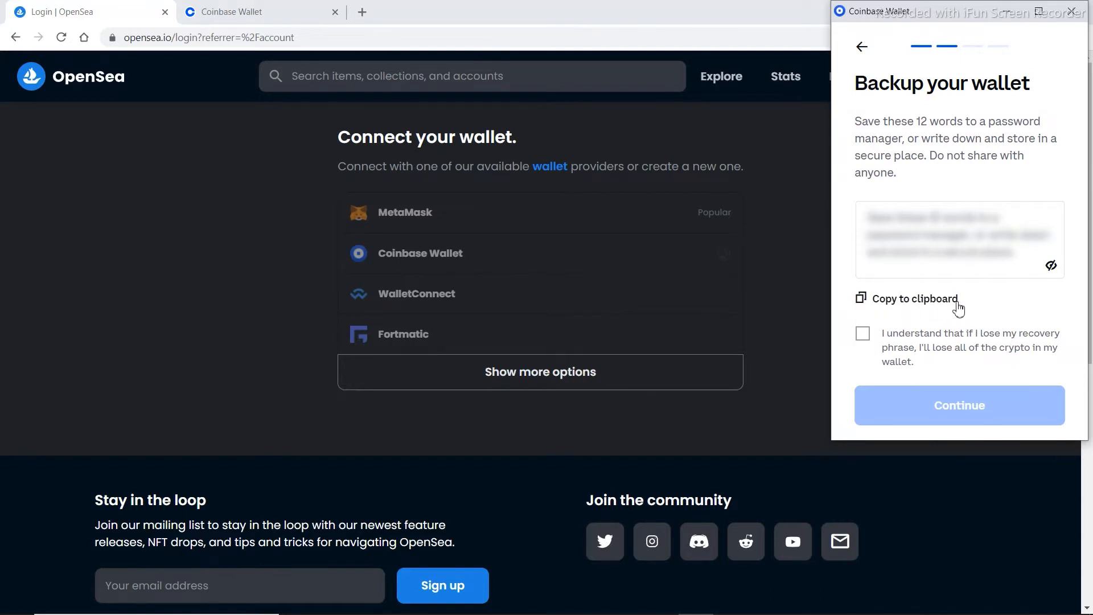
Copy the 12-word recovery phrase and acknowledge the backup warning
{"action": "left_click", "coordinate": [892, 301]}
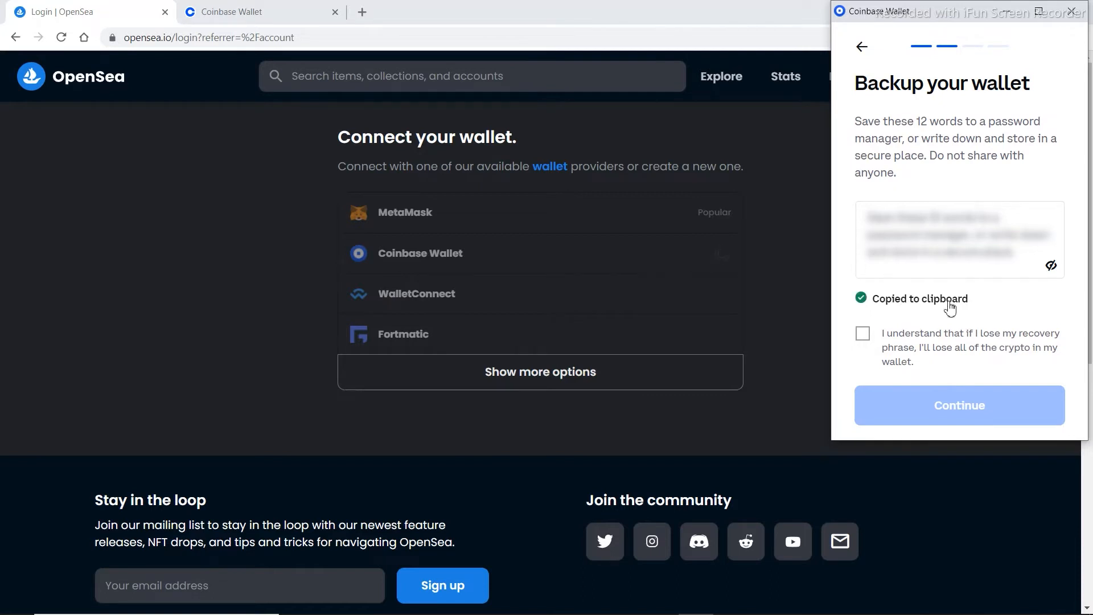
{"action": "left_click", "coordinate": [862, 336]}
{"action": "left_click", "coordinate": [967, 410]}
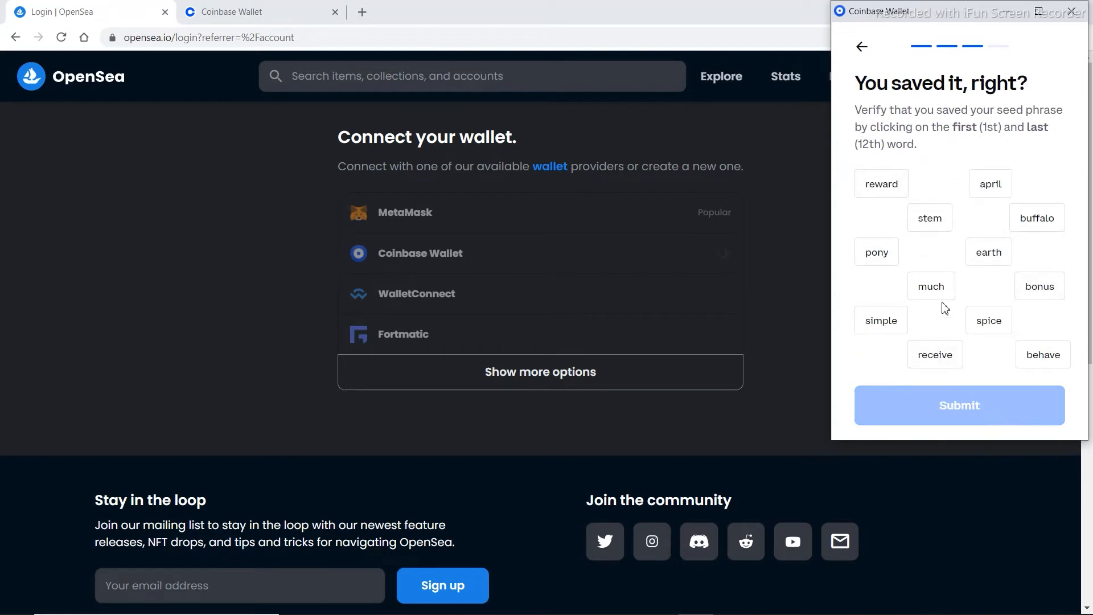
Verify the phrase by choosing april as first word and simple as last
{"action": "left_click", "coordinate": [877, 190]}
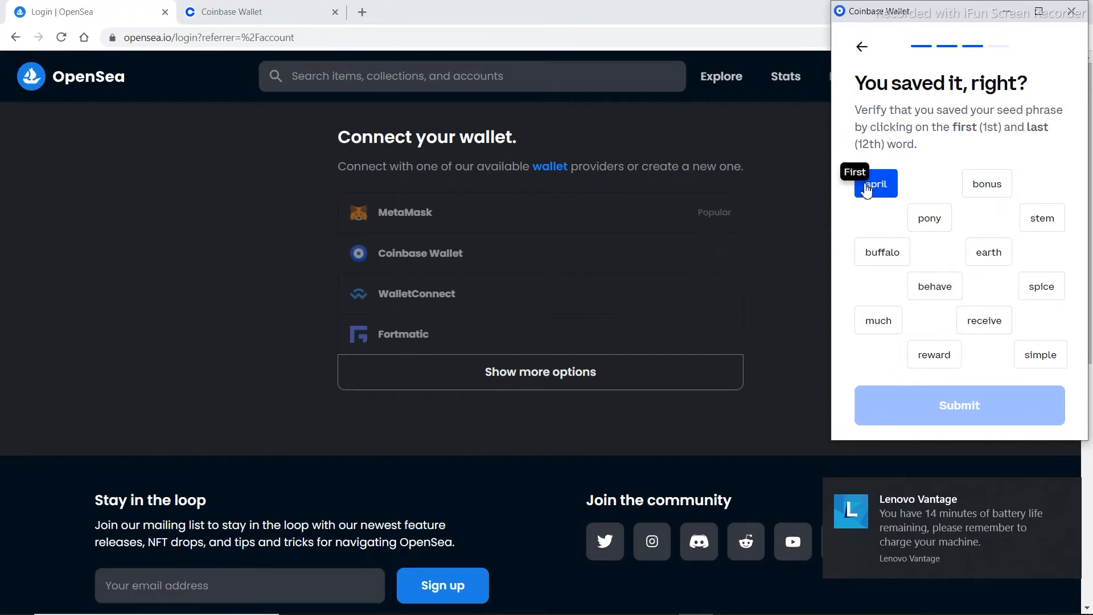
{"action": "left_click", "coordinate": [1041, 358]}
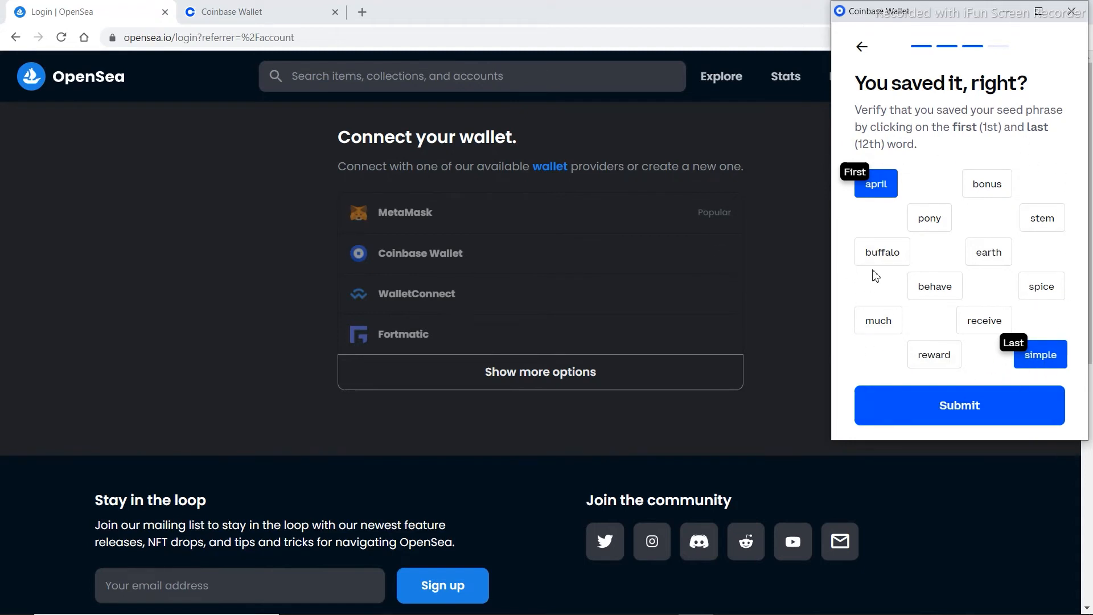
{"action": "left_click", "coordinate": [975, 408]}
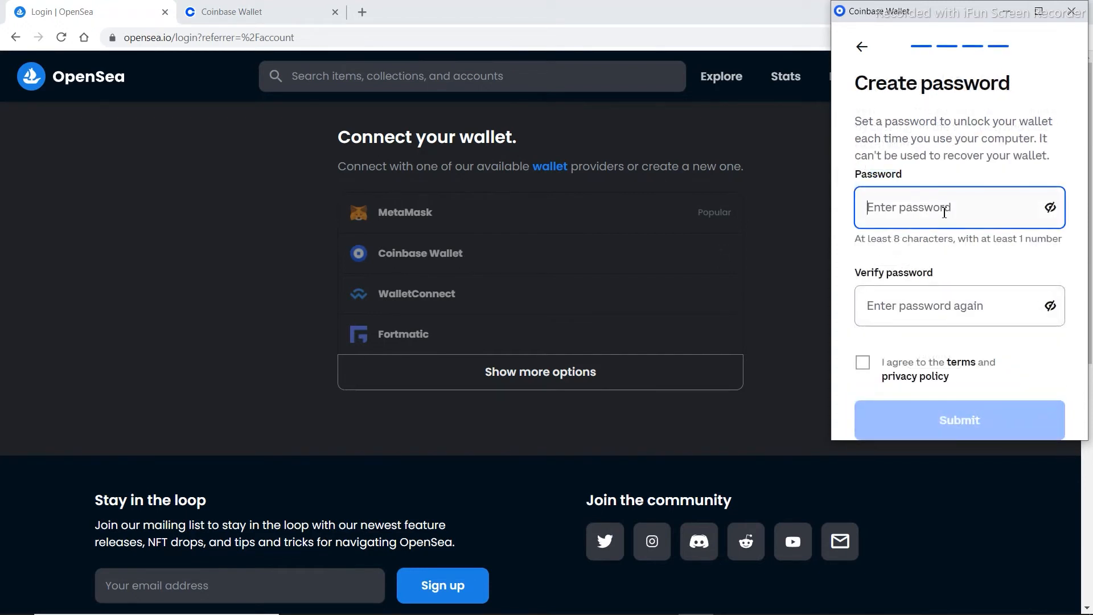
Replace the weak password with a strong matching wallet password, accept the terms, and submit
{"action": "type", "text": "a"}
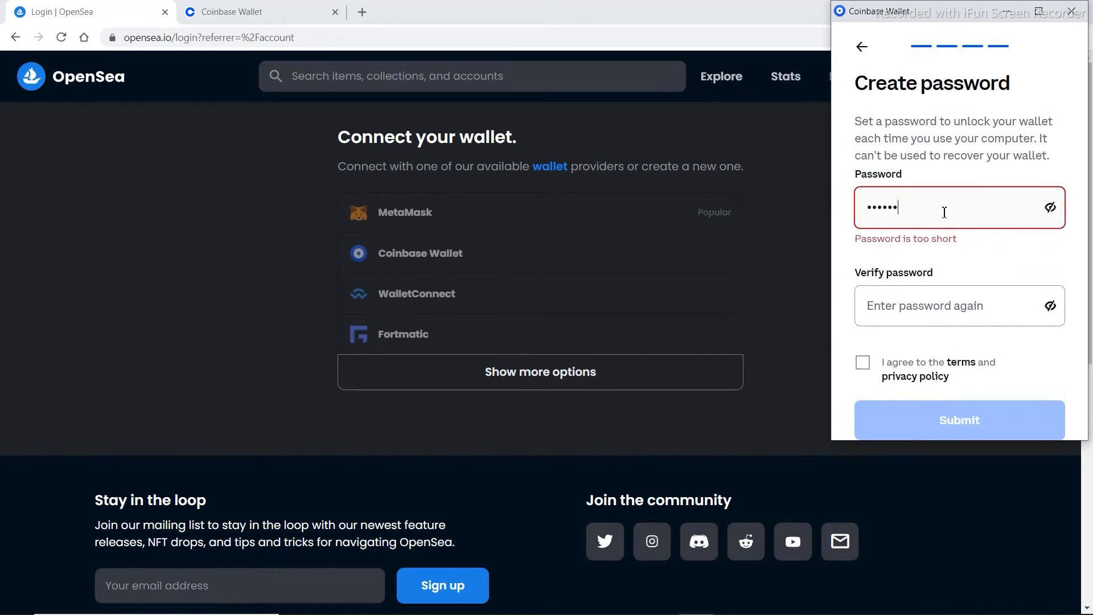
{"action": "type", "text": "aaa"}
{"action": "left_click", "coordinate": [934, 309]}
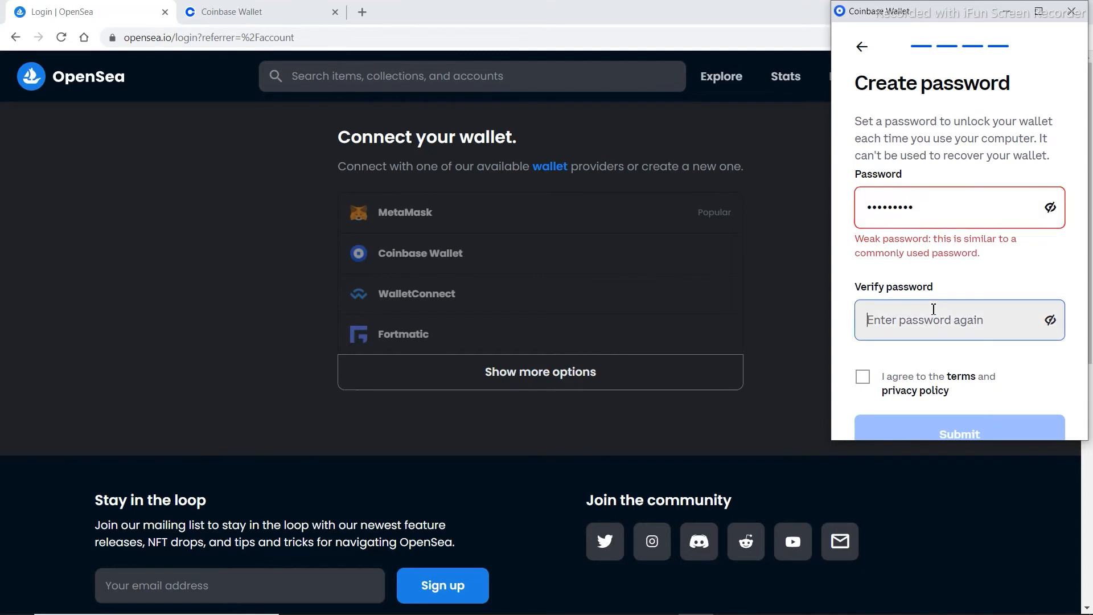
{"action": "left_click", "coordinate": [948, 210]}
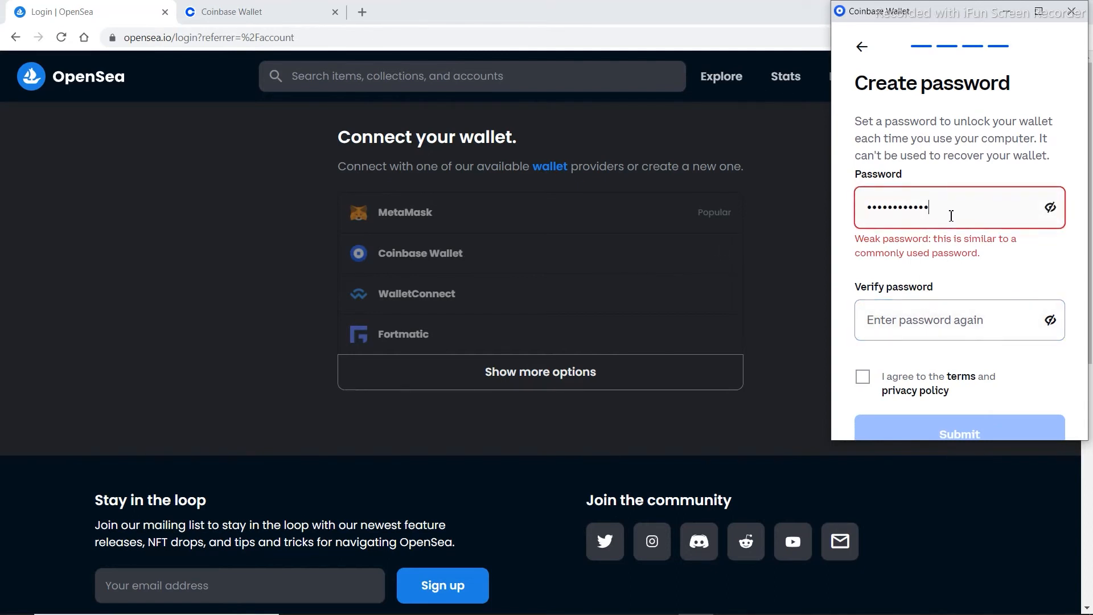
{"action": "key", "text": "ctrl+a"}
{"action": "key", "text": "BackSpace"}
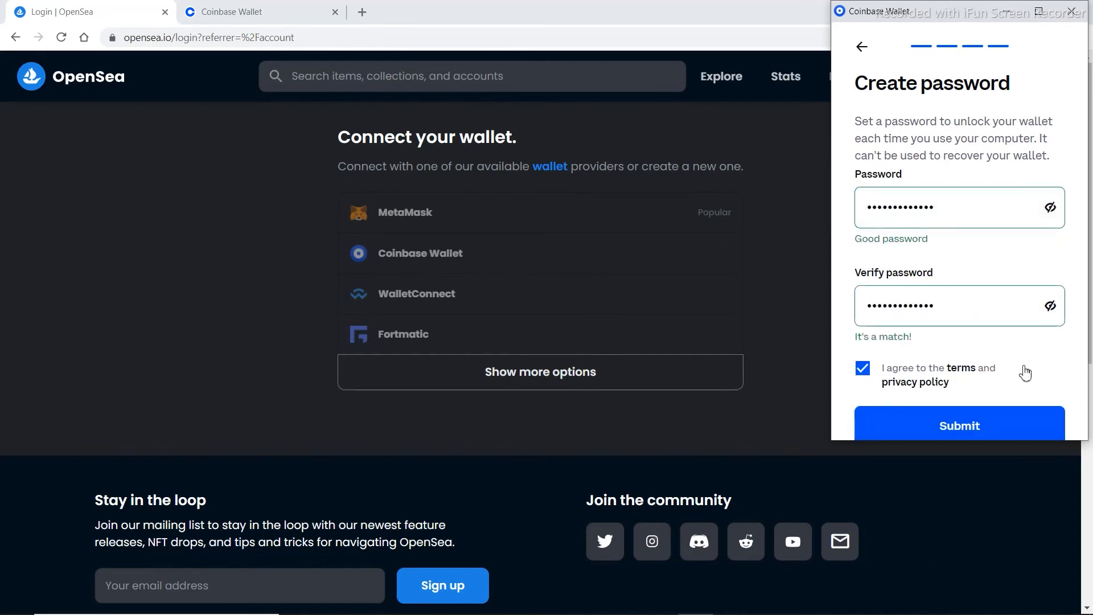
{"action": "left_click", "coordinate": [947, 435]}
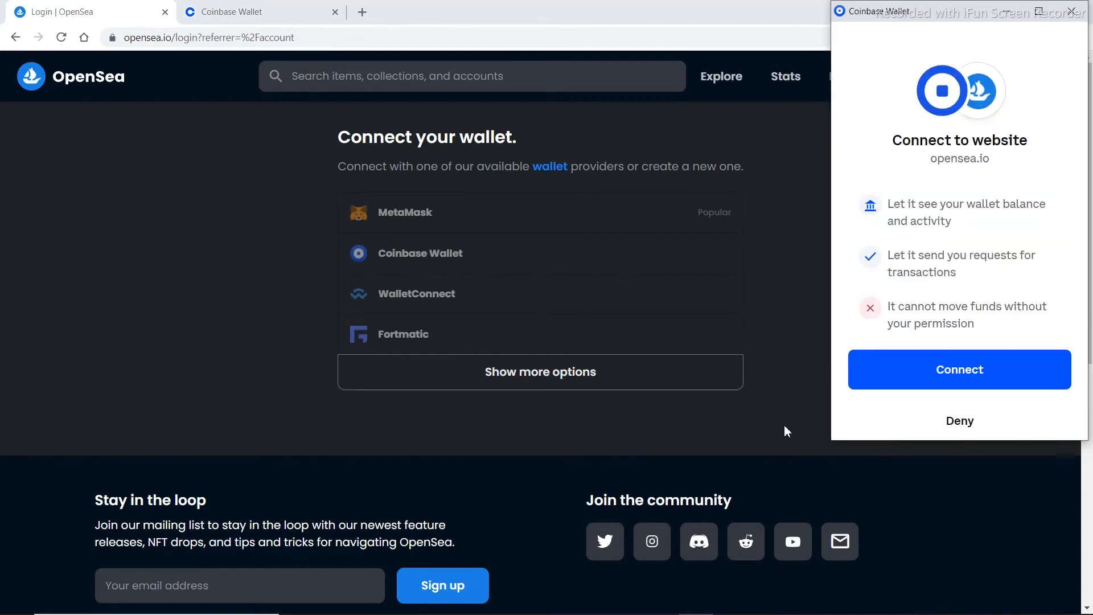
Approve the wallet connection to opensea.io and review the Unnamed profile page
{"action": "left_click", "coordinate": [970, 380]}
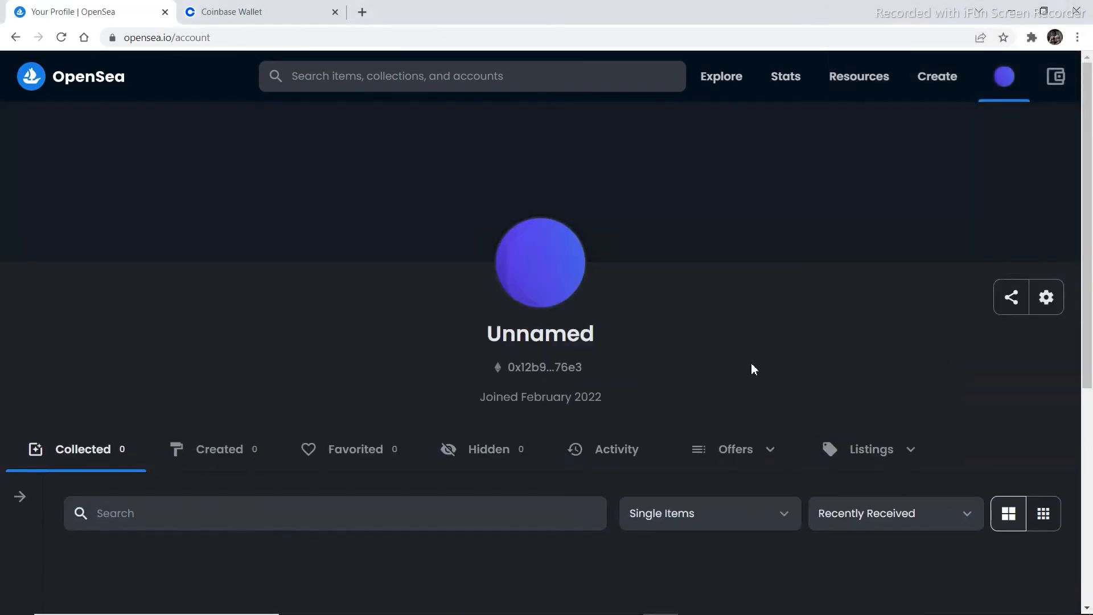
{"action": "scroll", "coordinate": [700, 392], "scroll_direction": "down", "scroll_amount": 5}
{"action": "scroll", "coordinate": [650, 410], "scroll_direction": "up", "scroll_amount": 5}
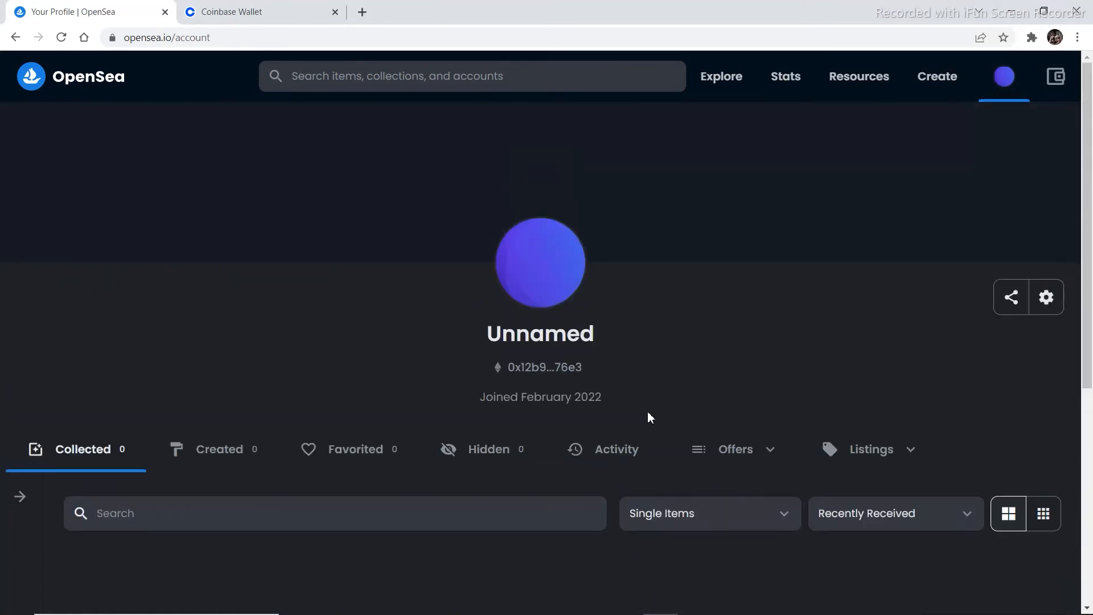